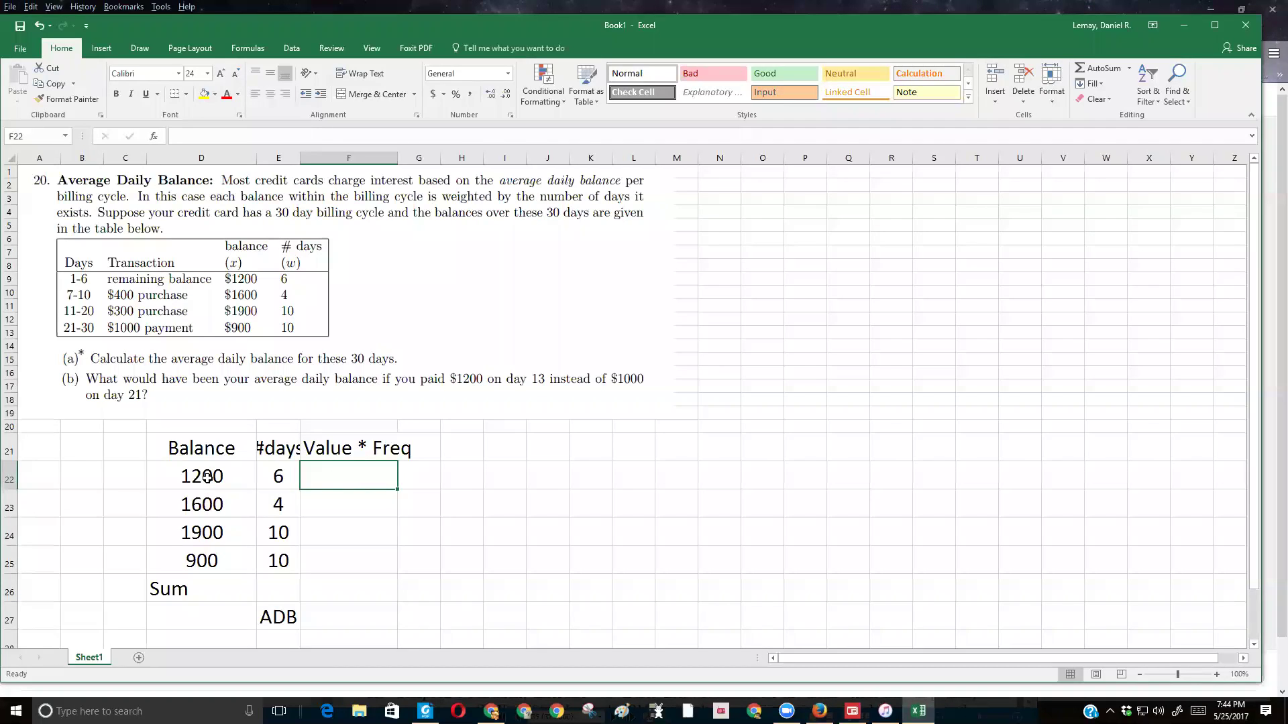
Review the 1200 and 1600 balances and the first row's day count.
click(207, 476)
click(265, 481)
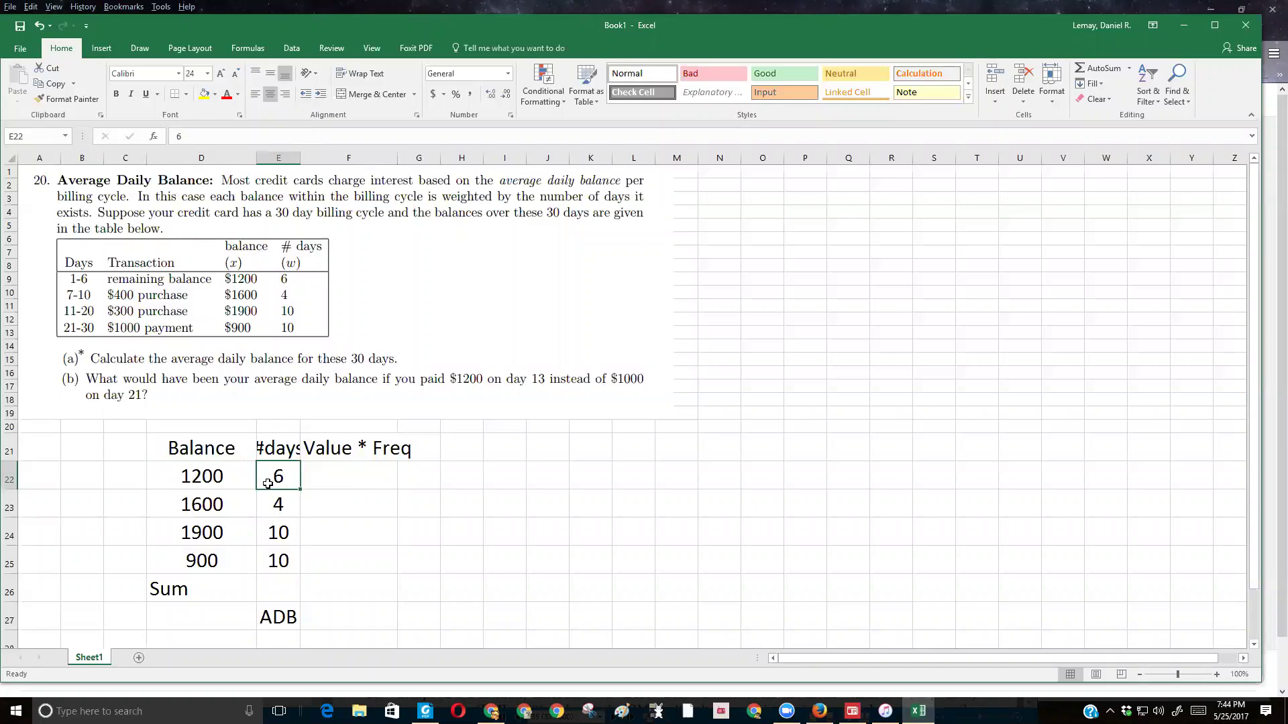
click(202, 482)
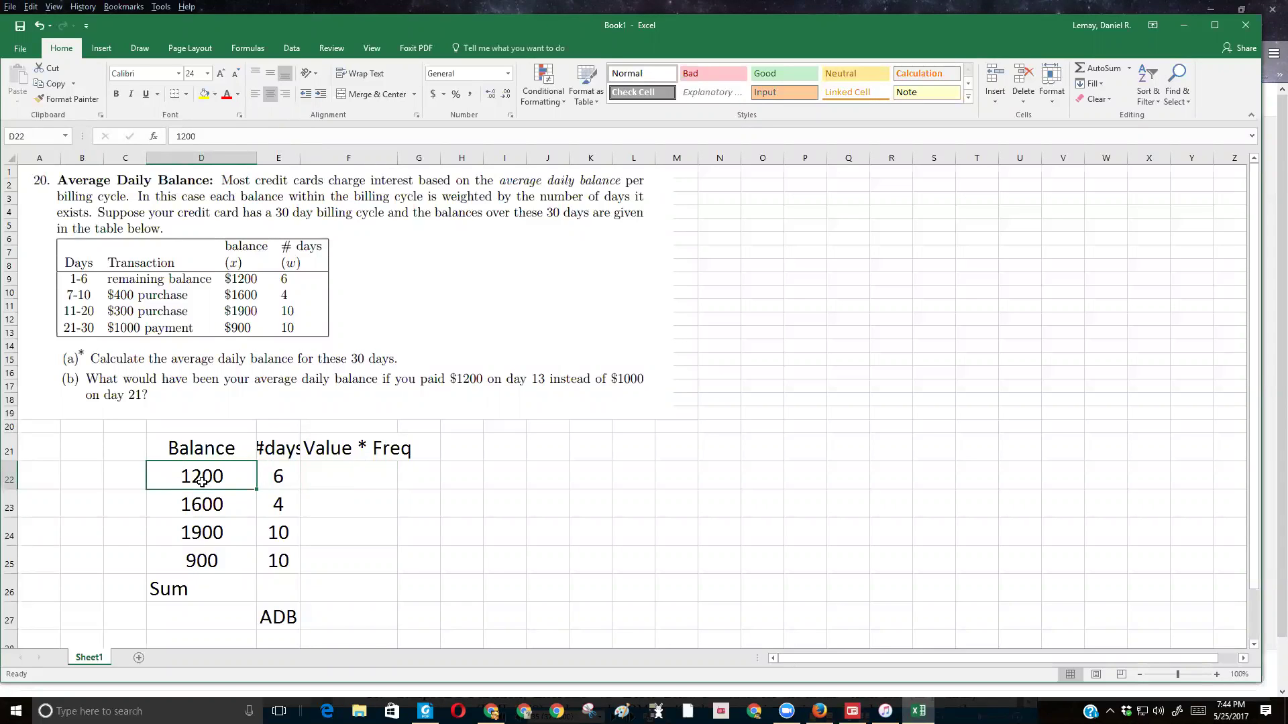
click(269, 484)
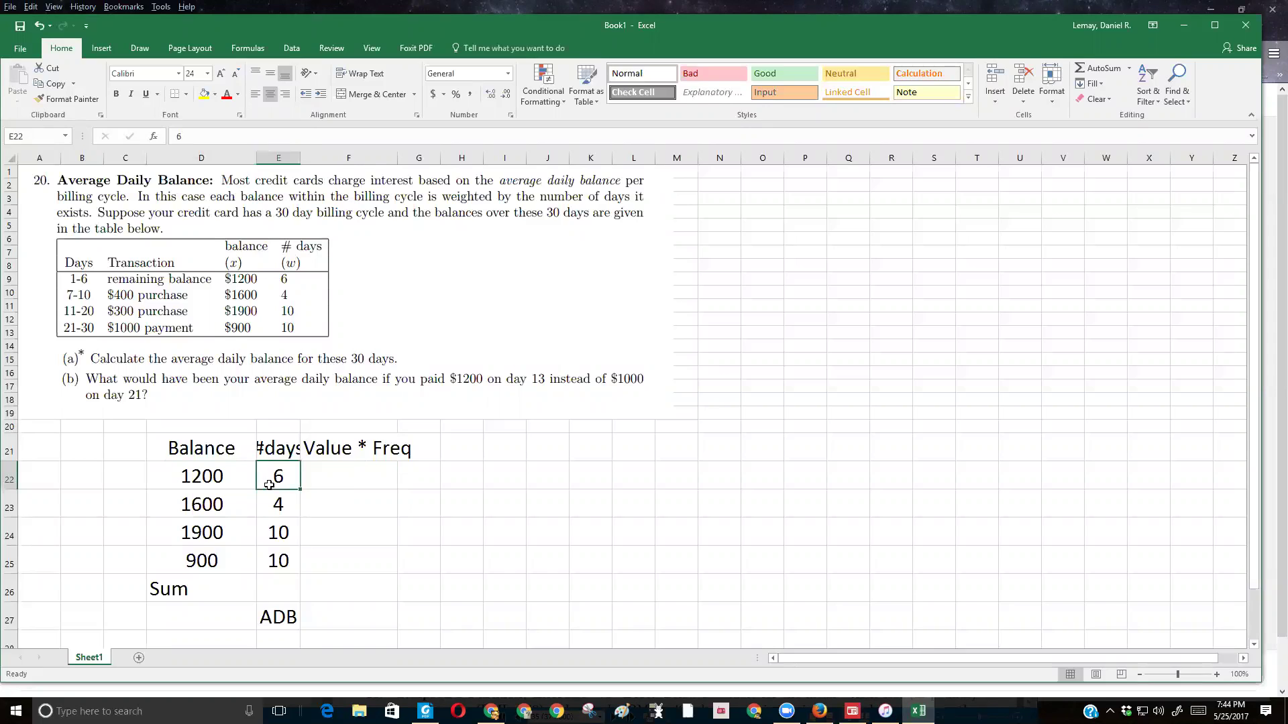
click(215, 504)
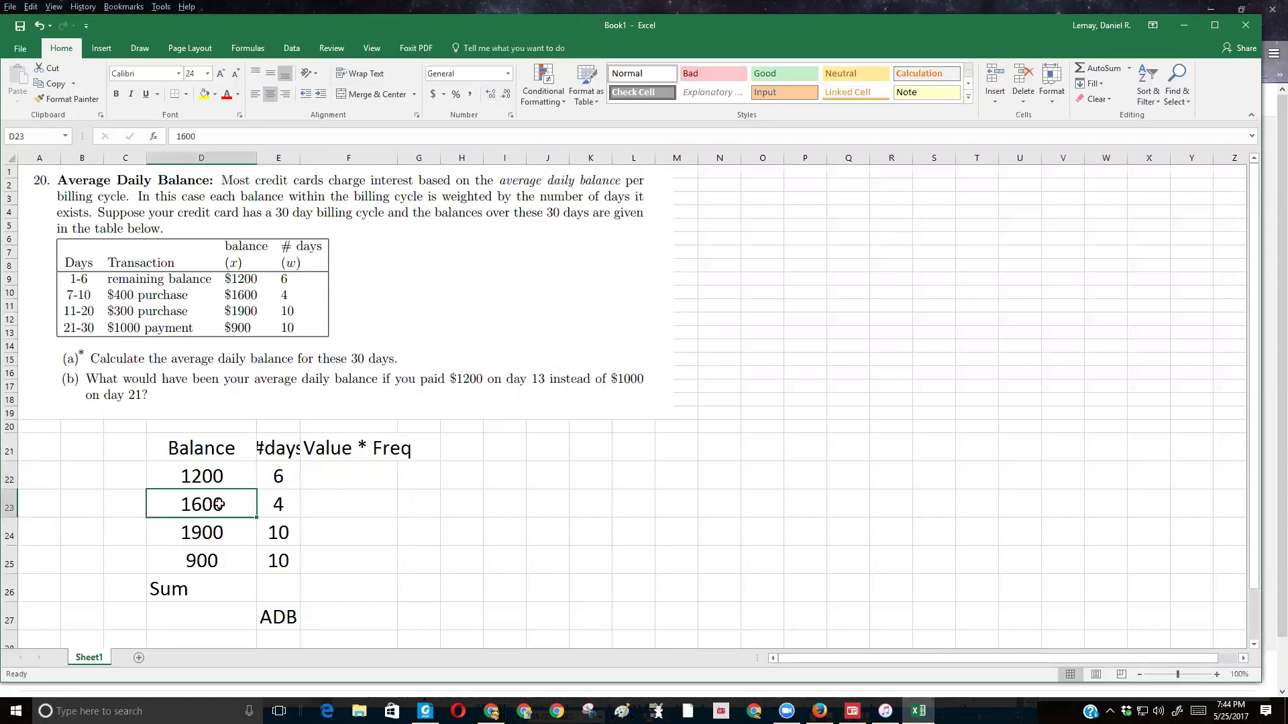
Enter =D22*E22 in F22 so the first product shows 7200.
click(331, 481)
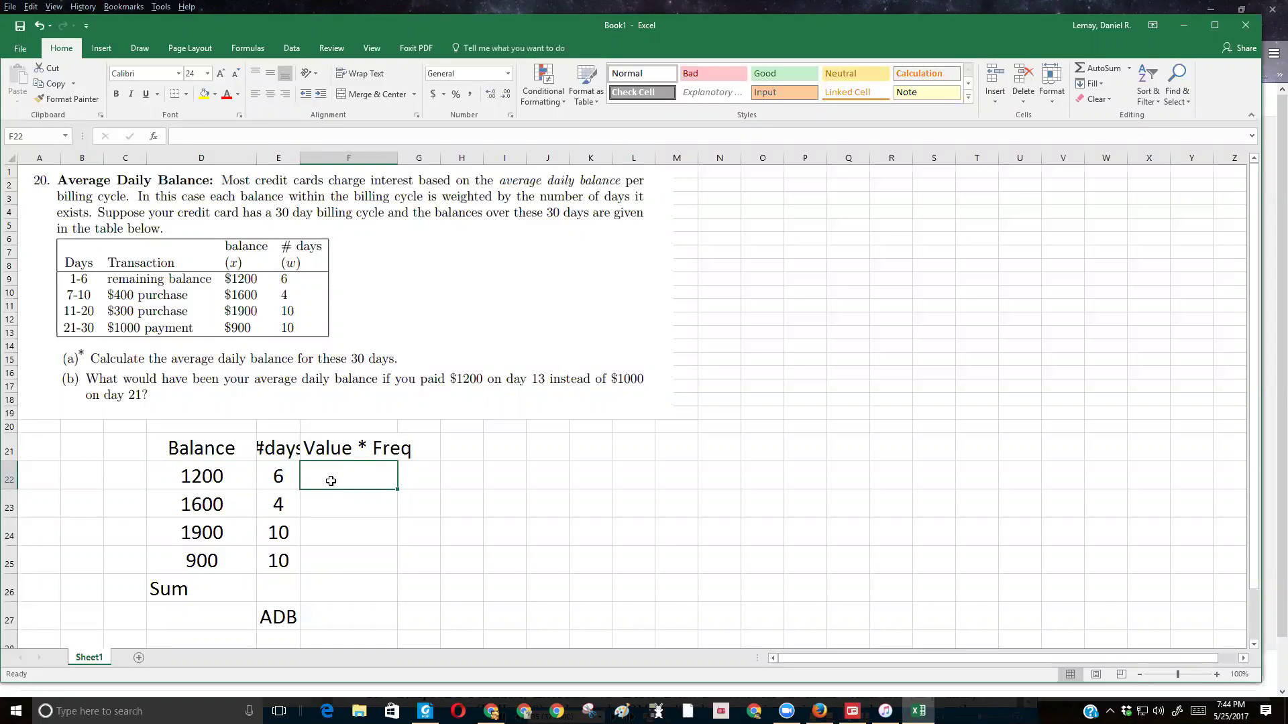
text(=)
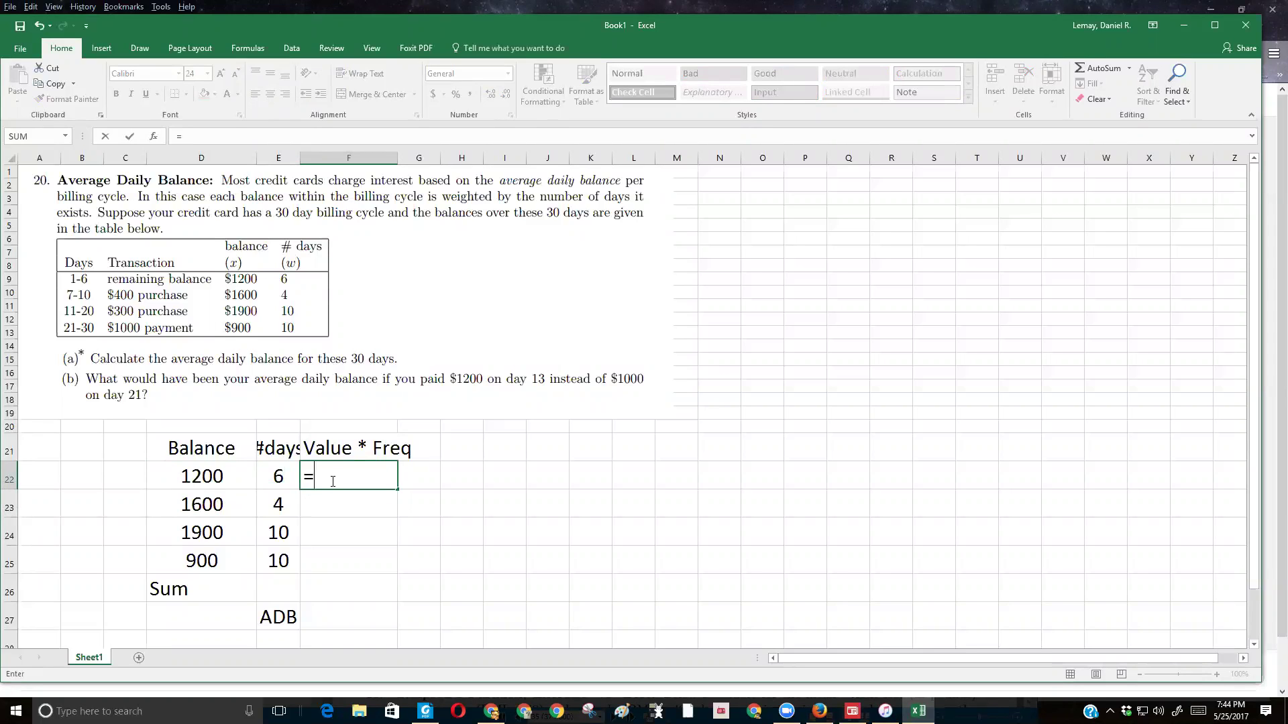
click(201, 482)
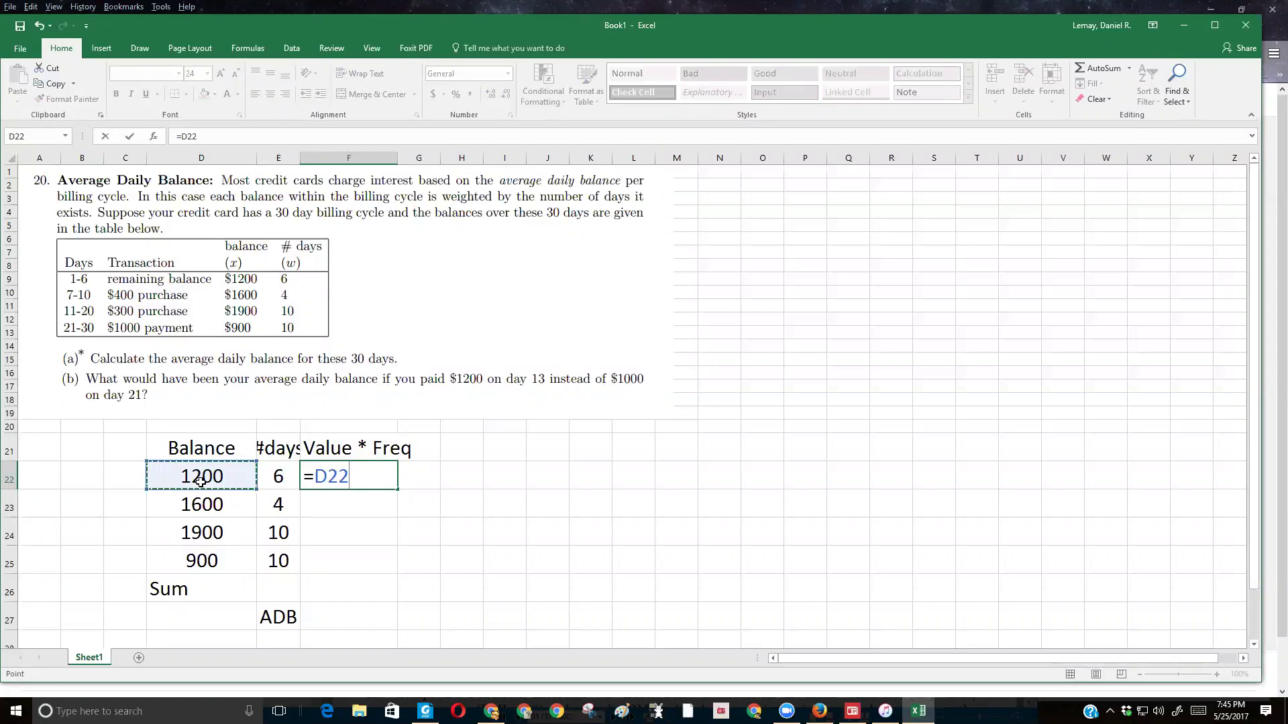
text(*)
click(271, 480)
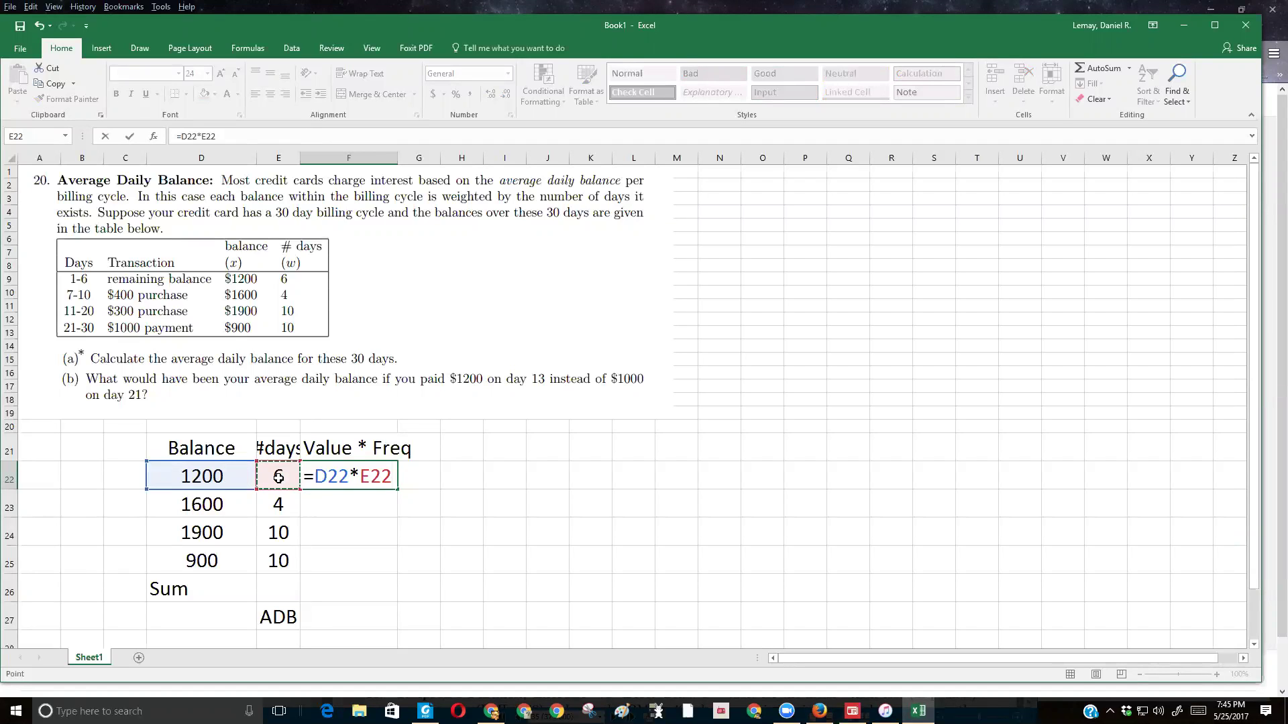
key(Return)
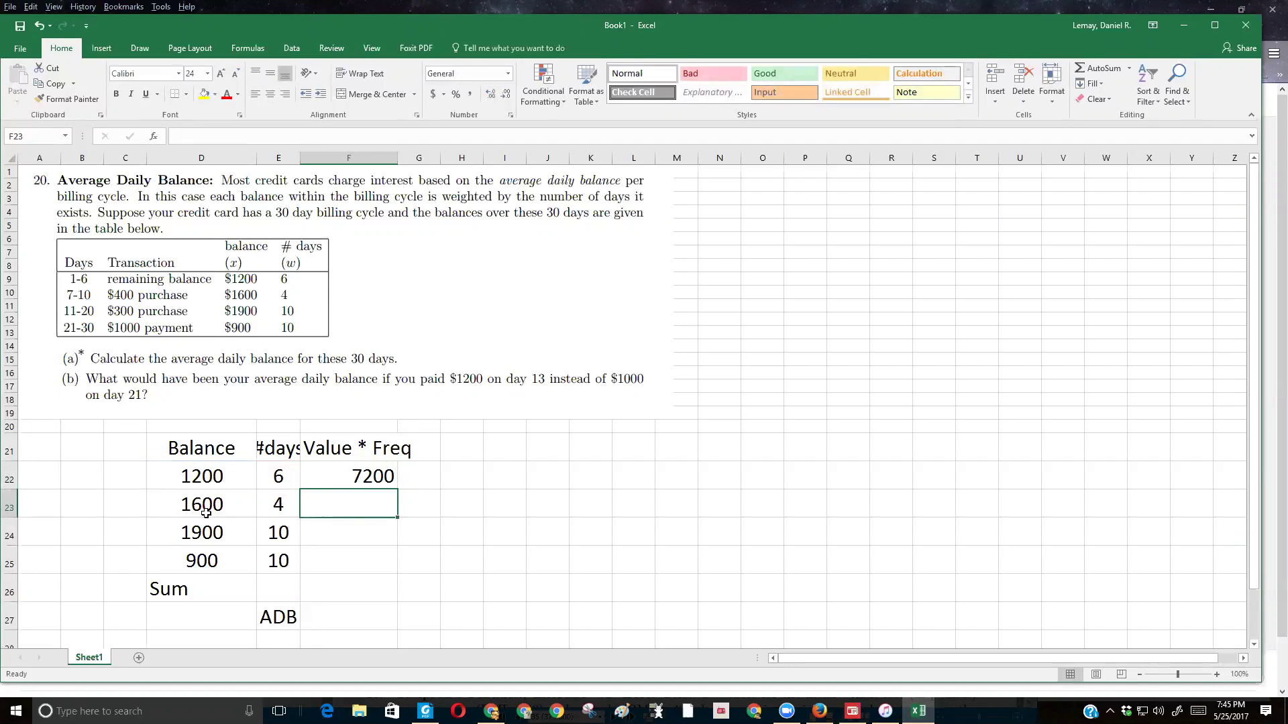
click(362, 476)
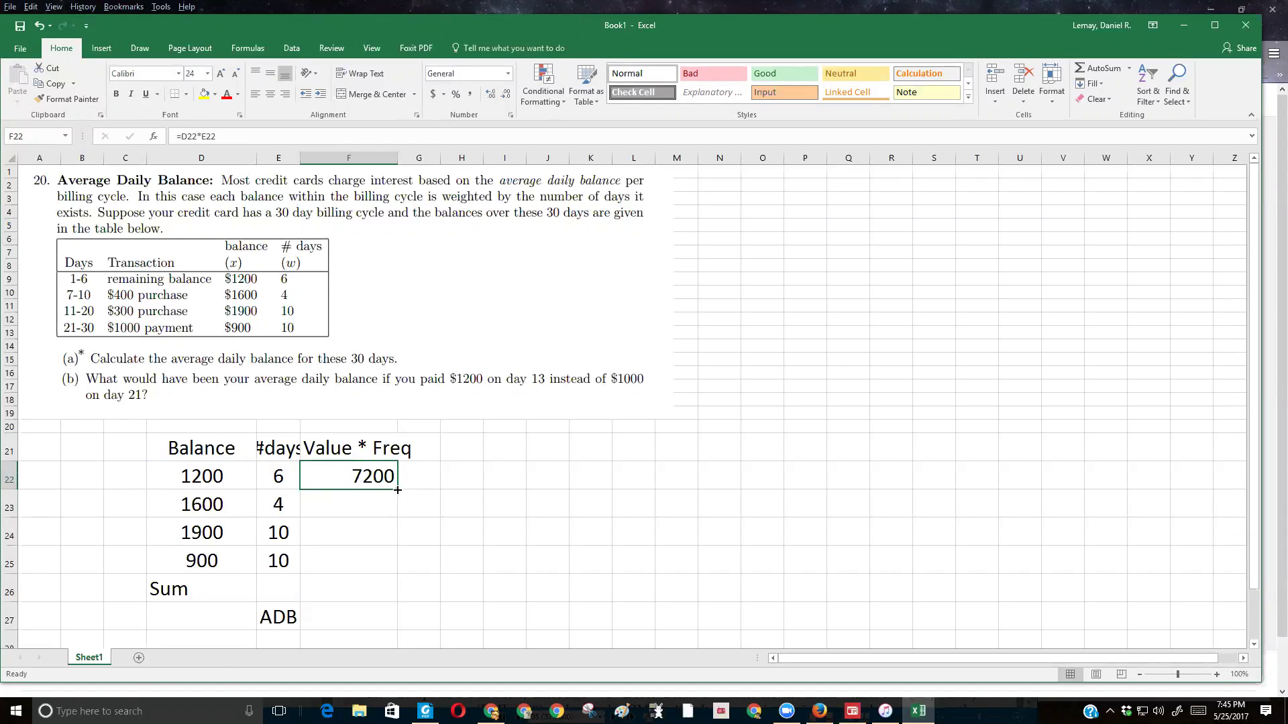
Copy F22's formula down to F25 and check the 6400, 19000 and 9000 products.
drag(398, 490, 382, 566)
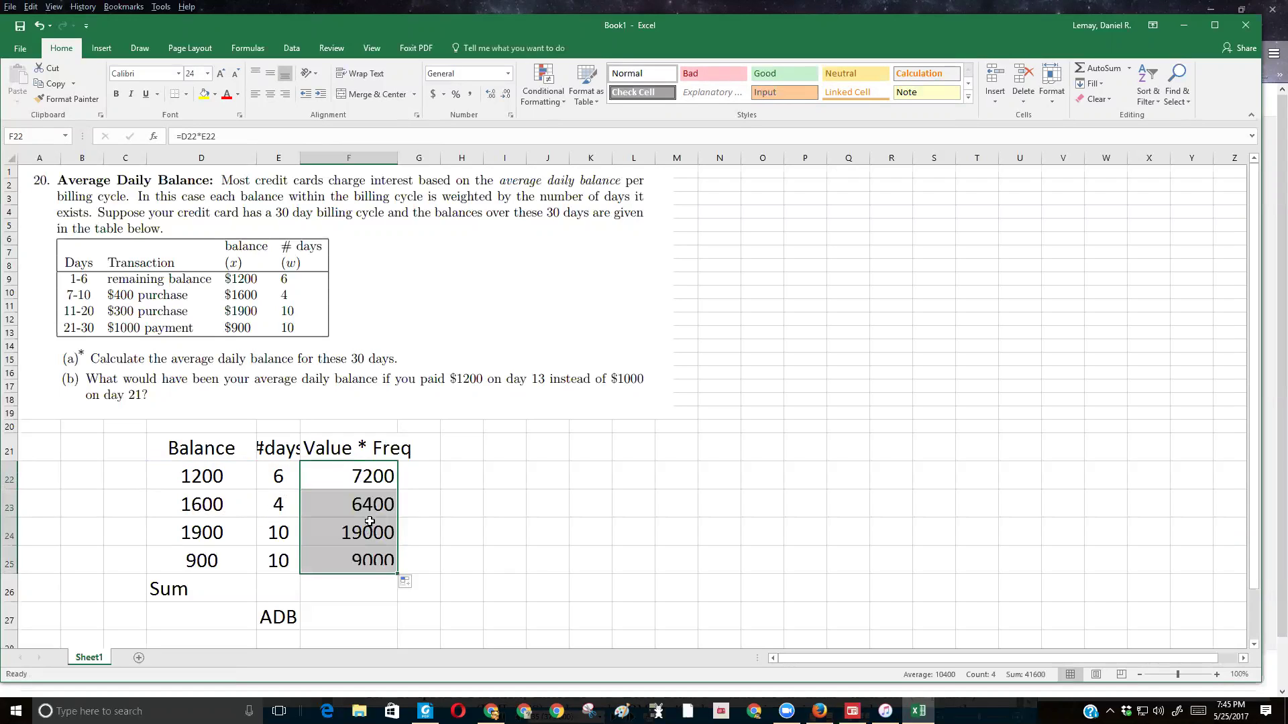
click(368, 511)
double_click(368, 511)
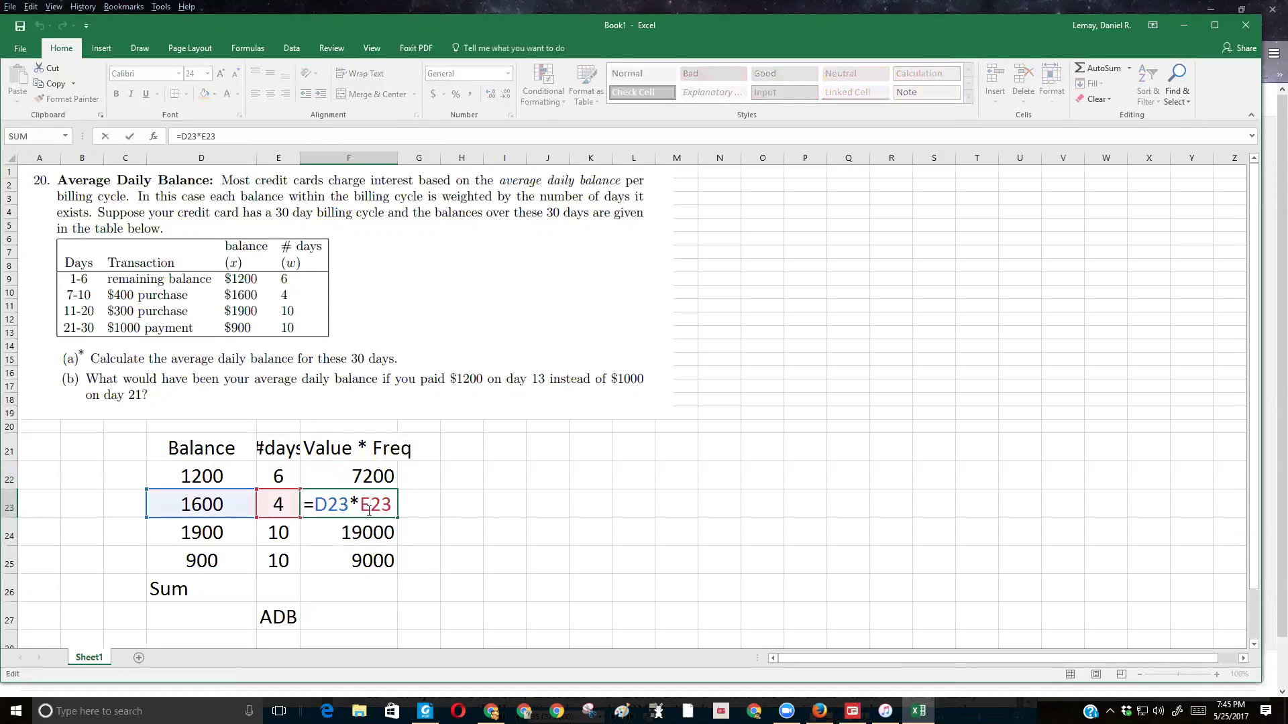
key(Escape)
click(362, 526)
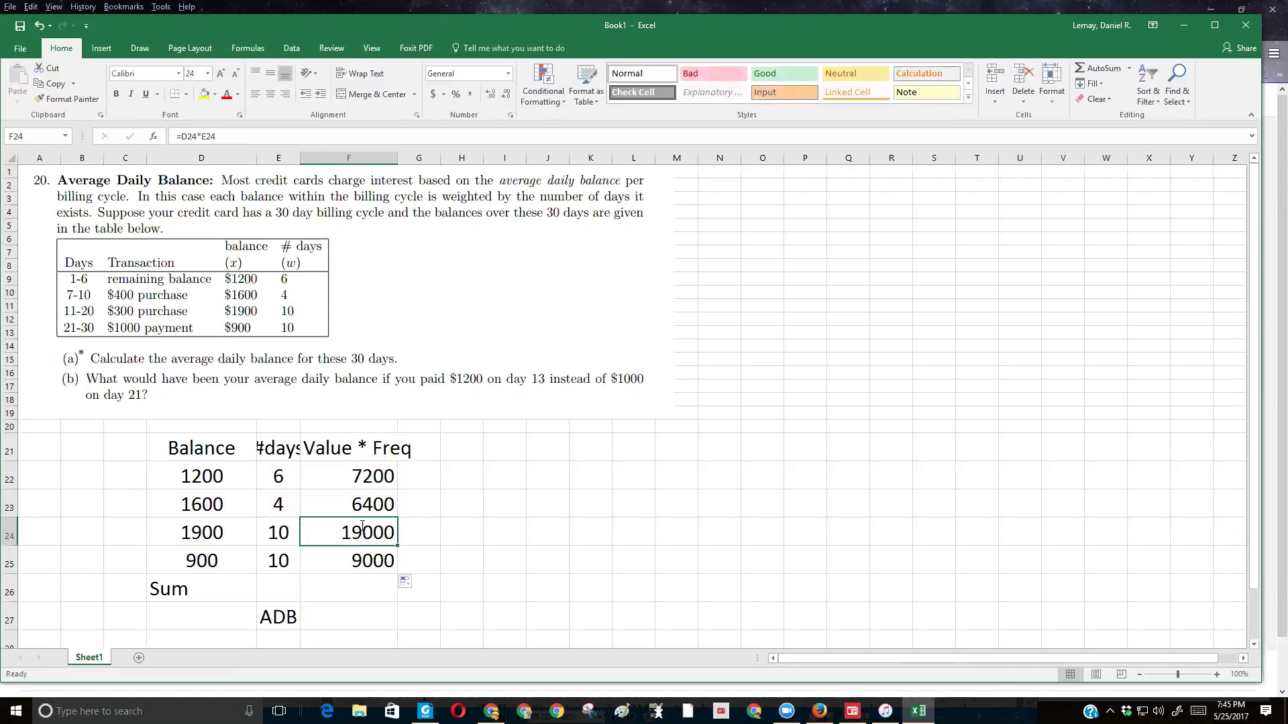
double_click(361, 526)
key(Escape)
click(359, 556)
double_click(359, 556)
key(Escape)
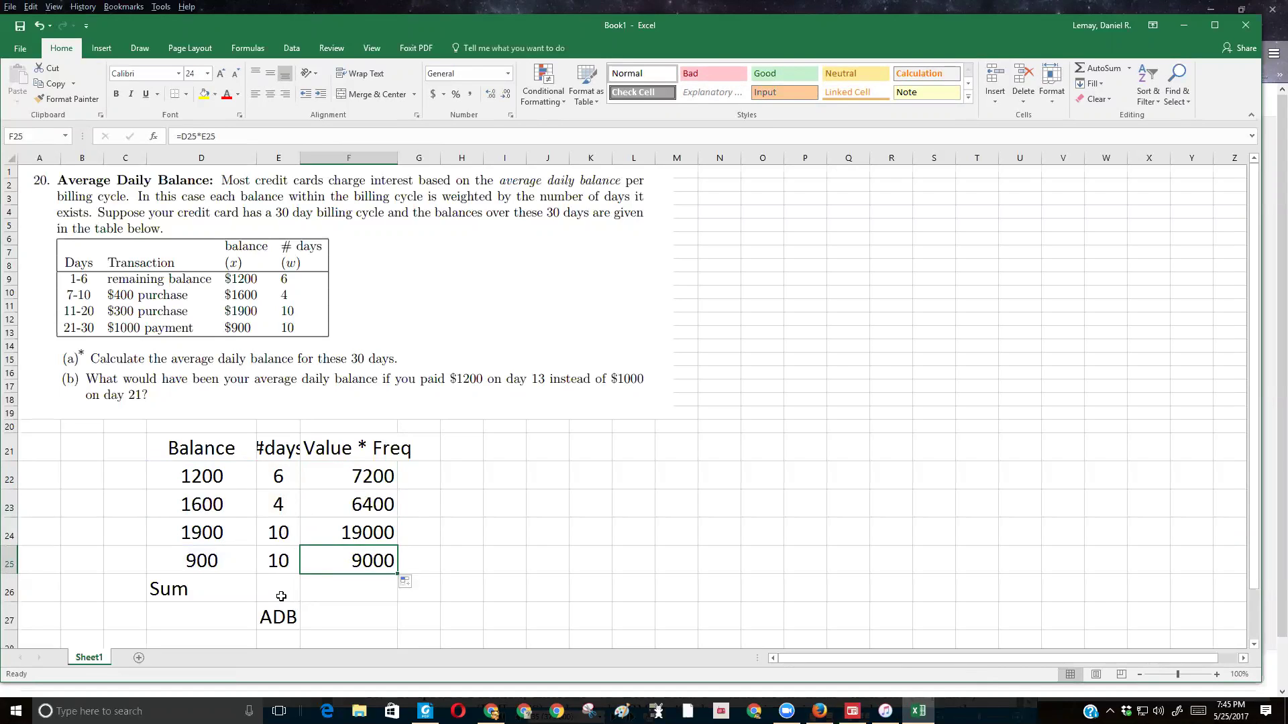
Total the day counts in E26 with =SUM(E22:E25), giving 30.
click(281, 594)
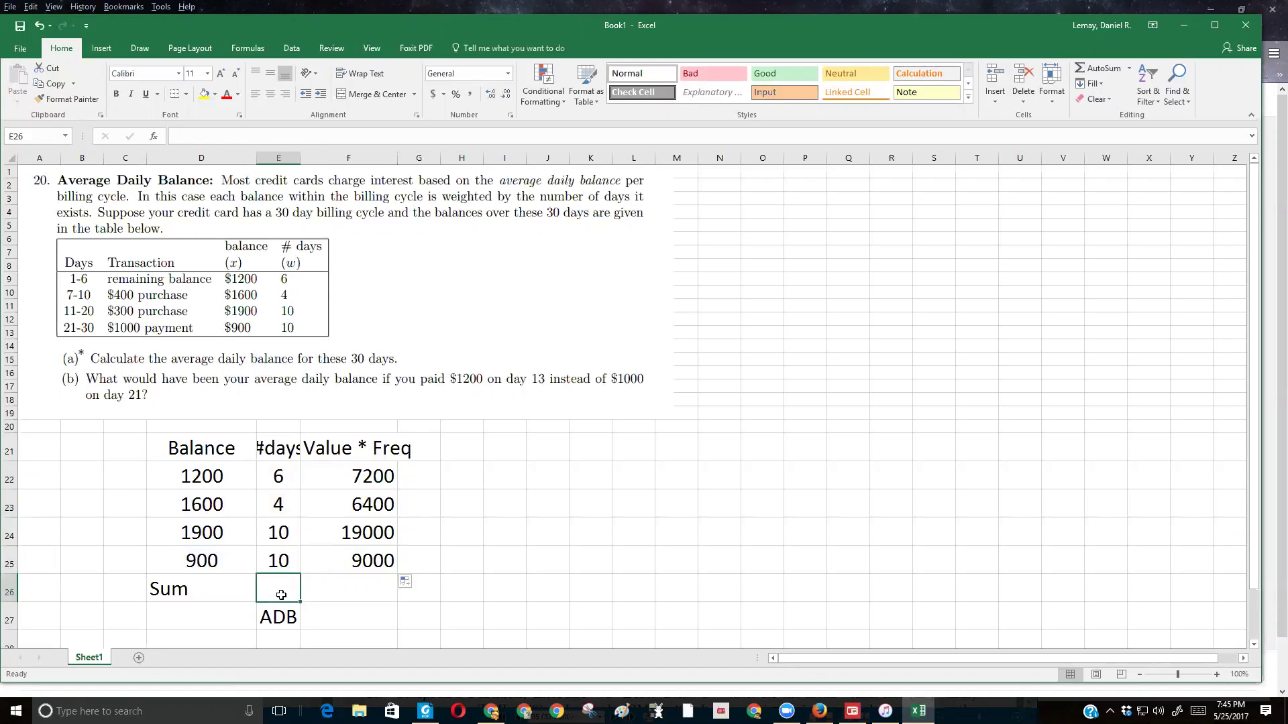
text(=sum()
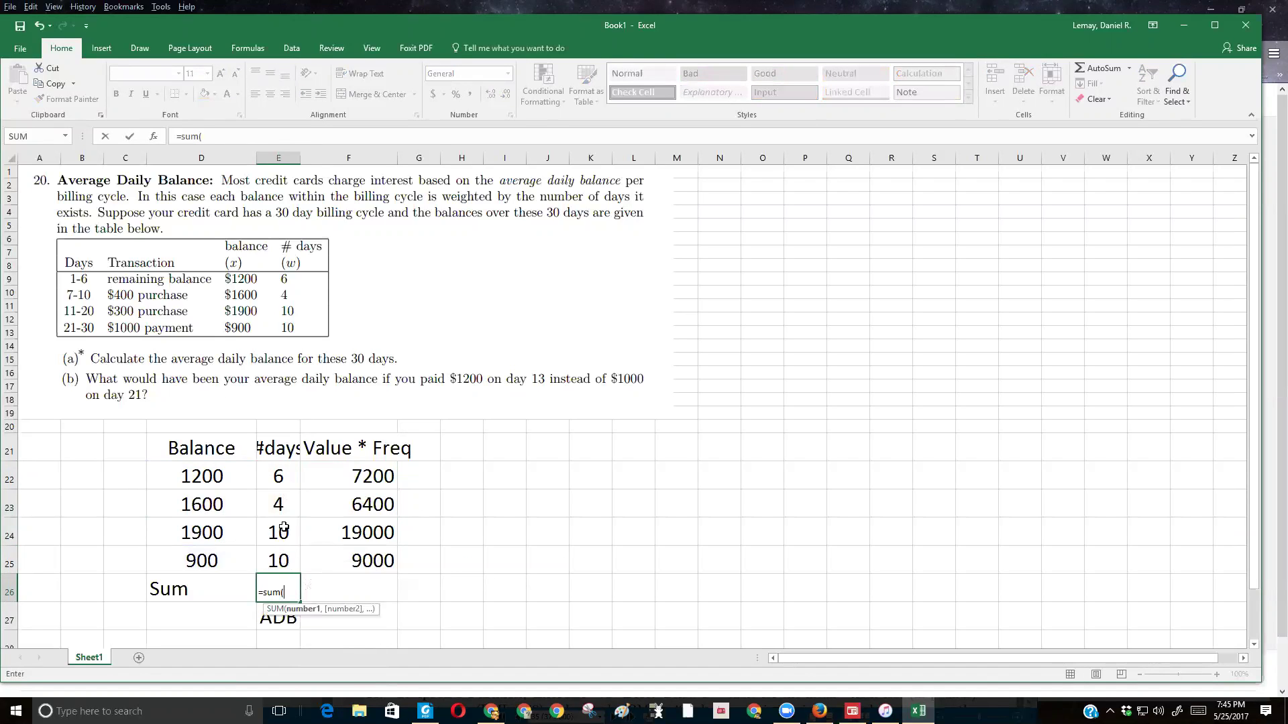
drag(278, 477, 280, 559)
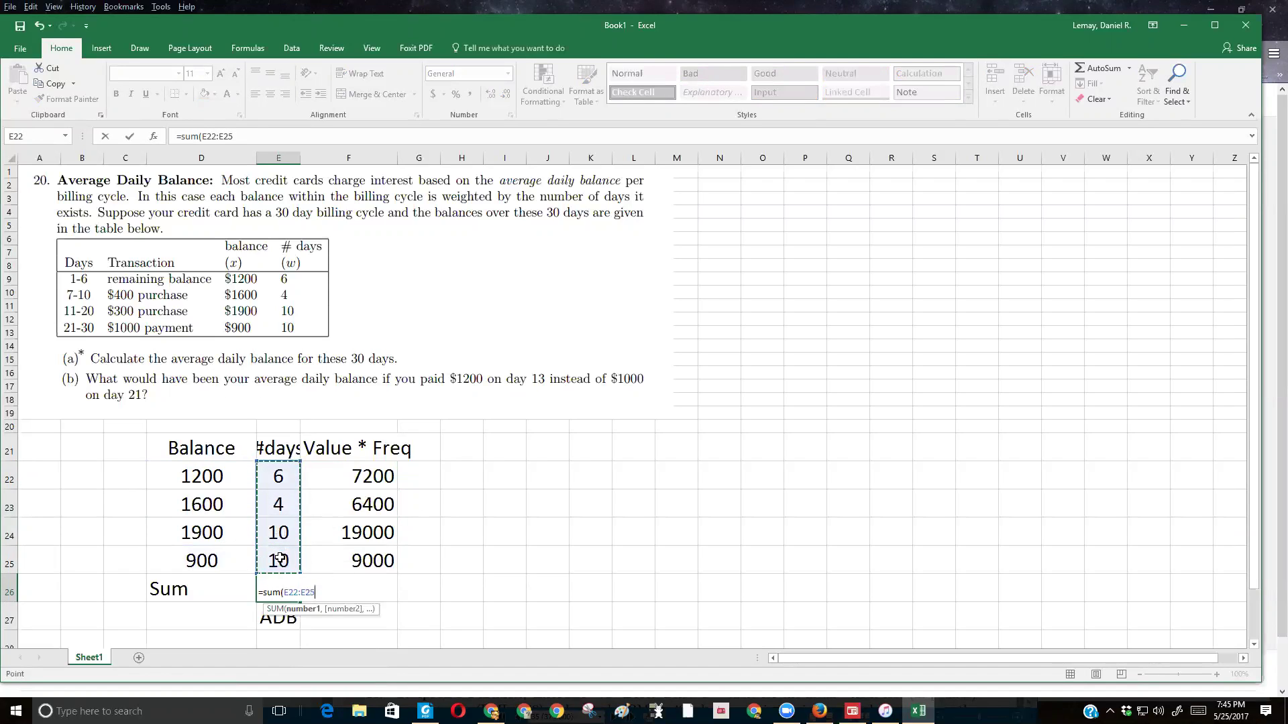
key(Return)
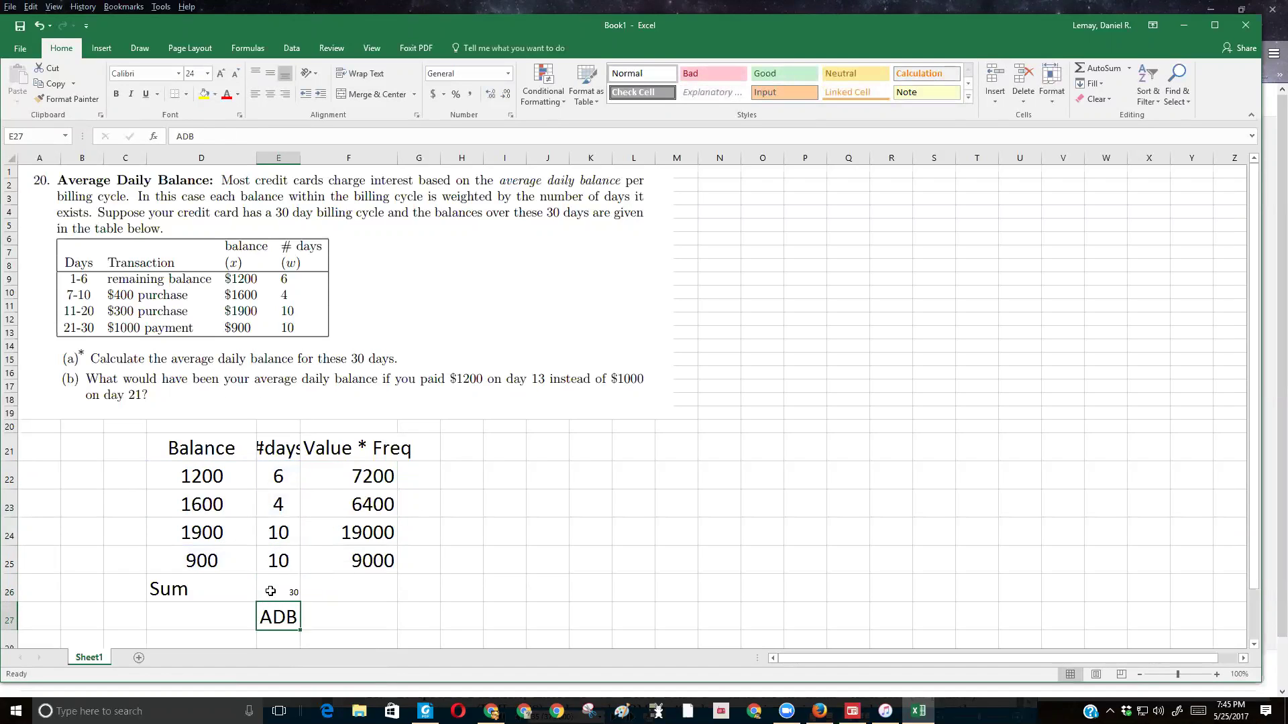
Set the Sum and ADB rows to 24 pt font.
drag(230, 589, 351, 613)
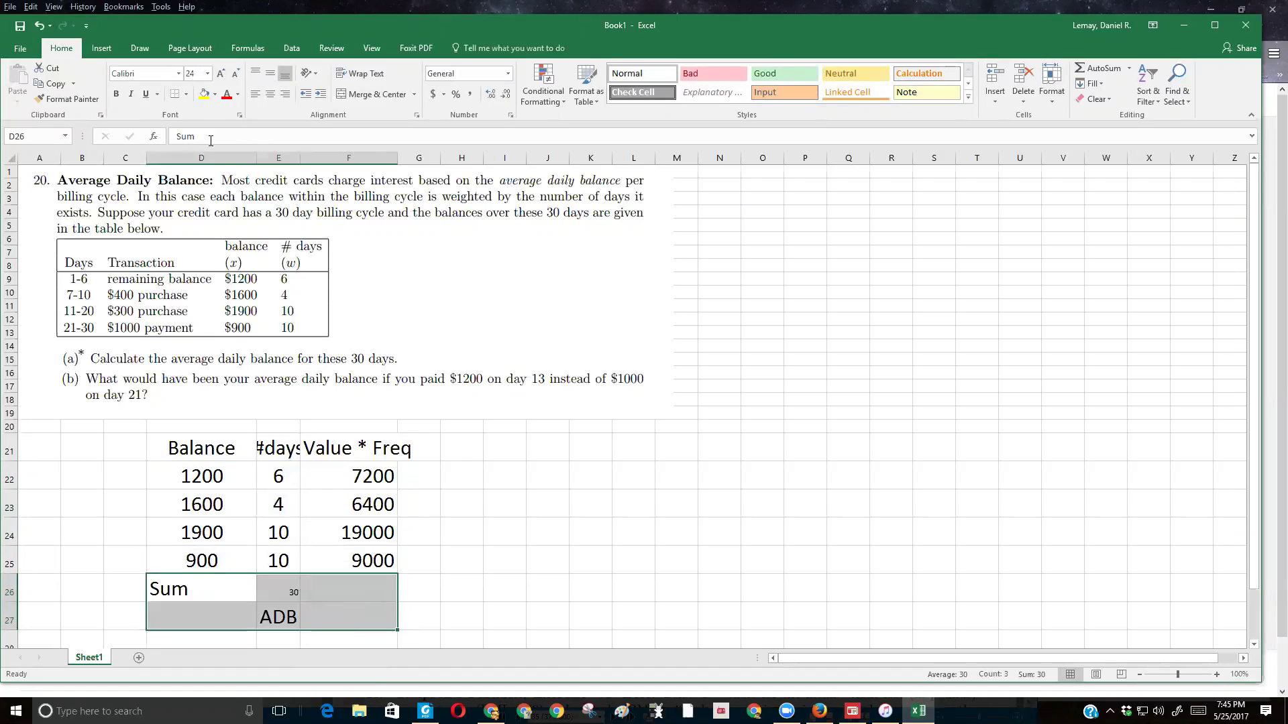
click(208, 74)
click(195, 218)
Copy the SUM formula from E26 into F26 to total the products as 41600.
click(361, 592)
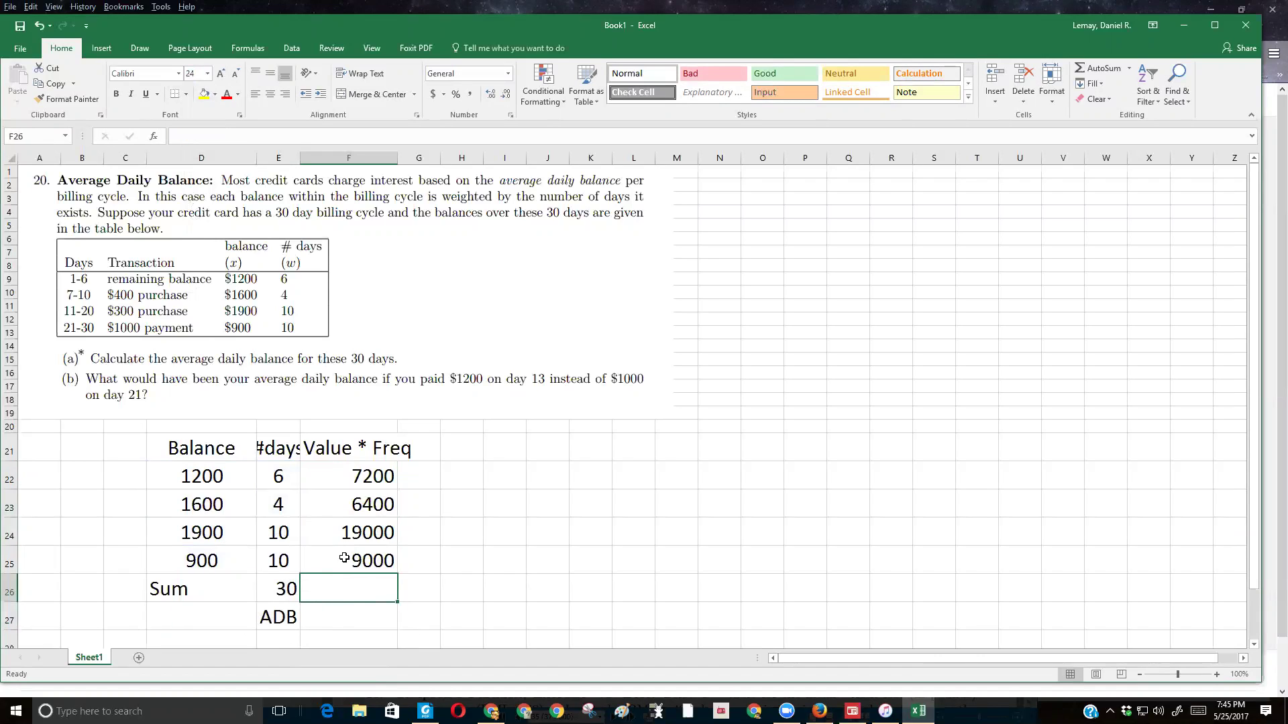
click(277, 591)
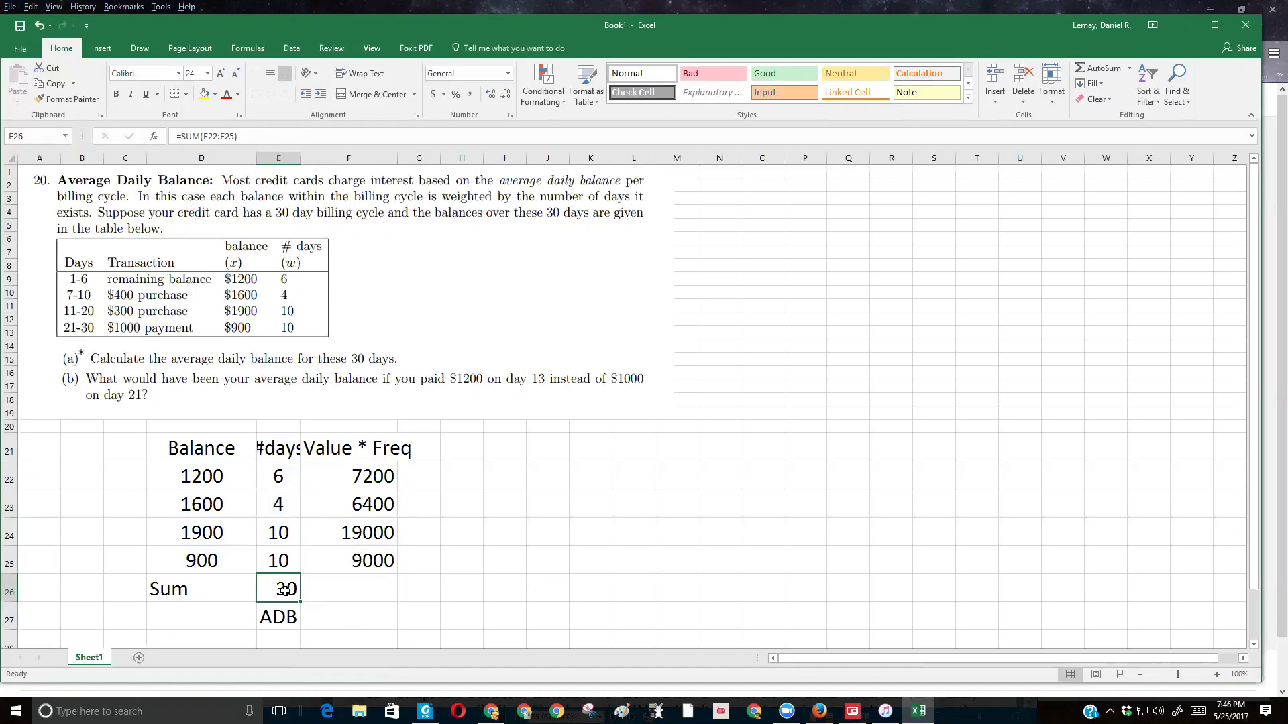
double_click(284, 589)
key(Escape)
drag(301, 601, 333, 601)
key(Escape)
drag(299, 602, 359, 595)
double_click(363, 590)
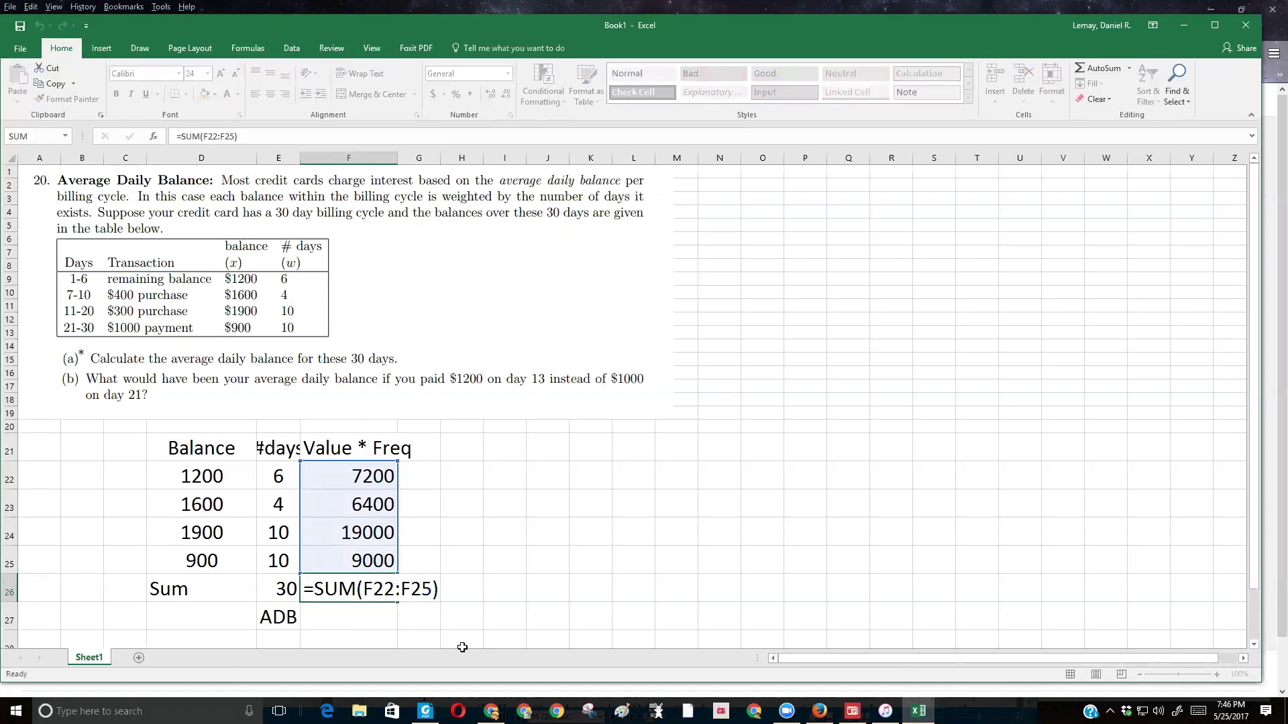
key(Return)
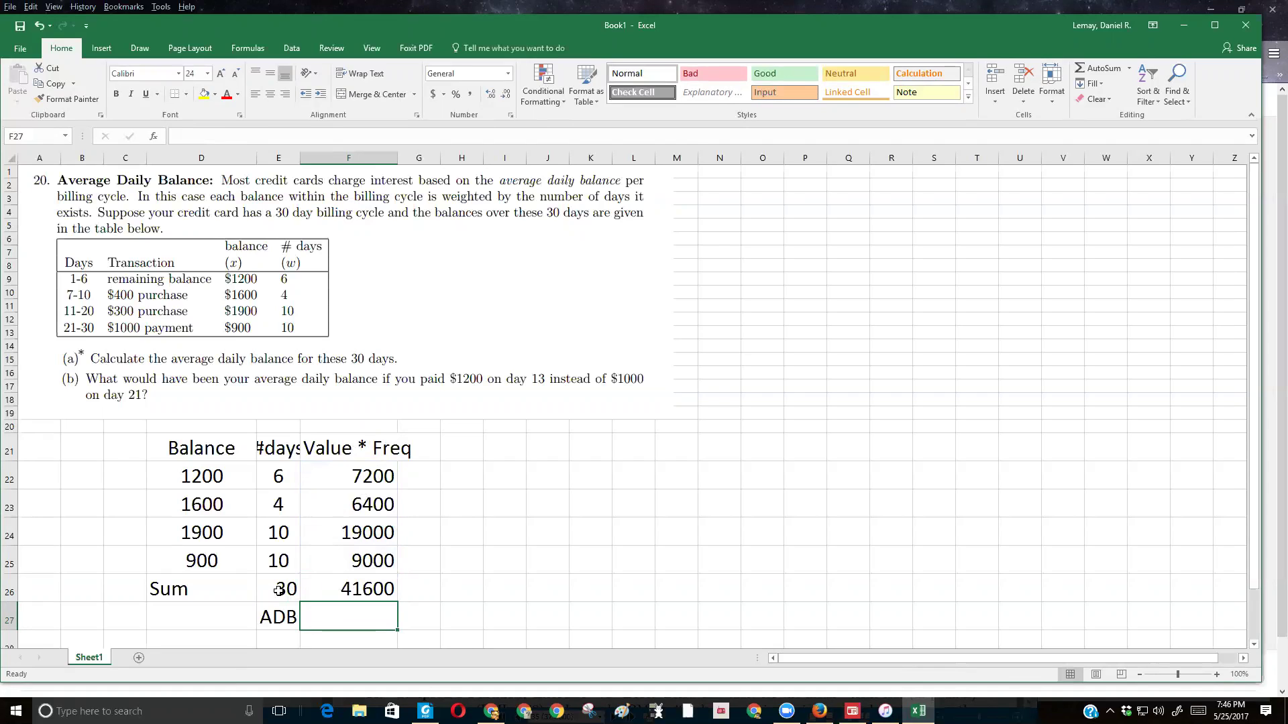
Enter =F26/E26 in F27, dividing 41600 by 30 to get 1386.667.
text(=)
click(335, 592)
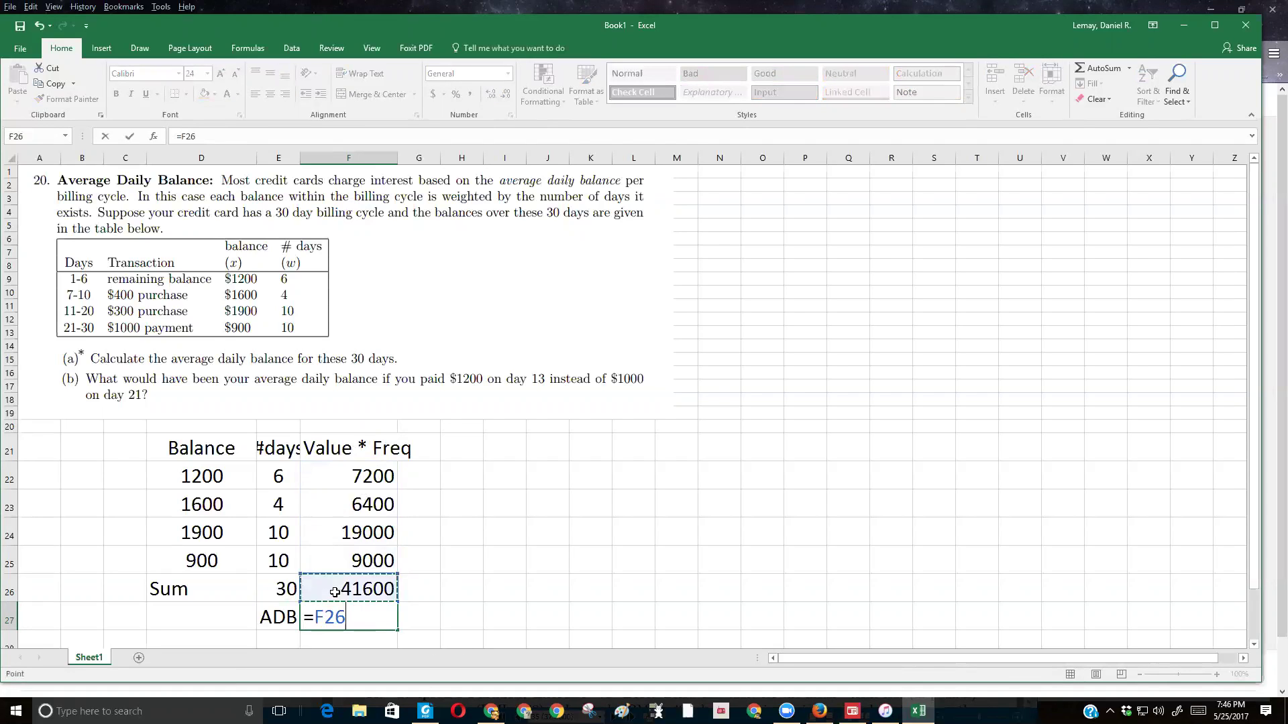
text(/)
click(287, 593)
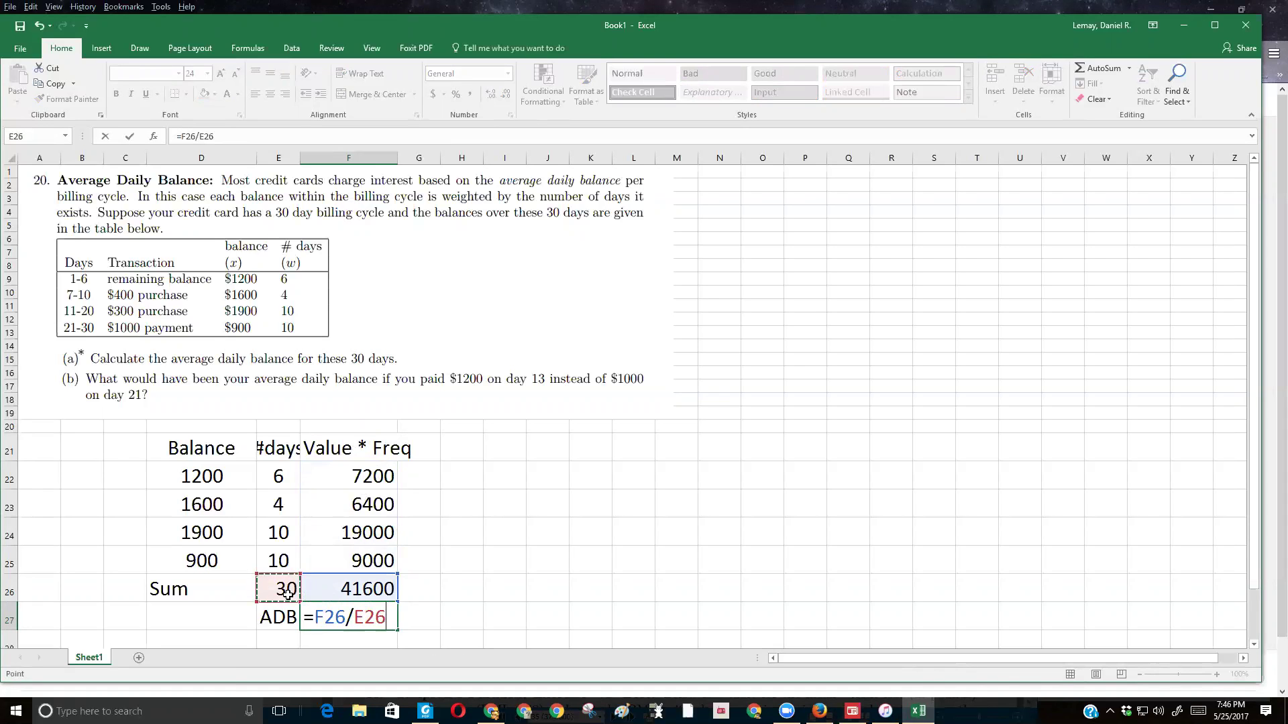
key(Return)
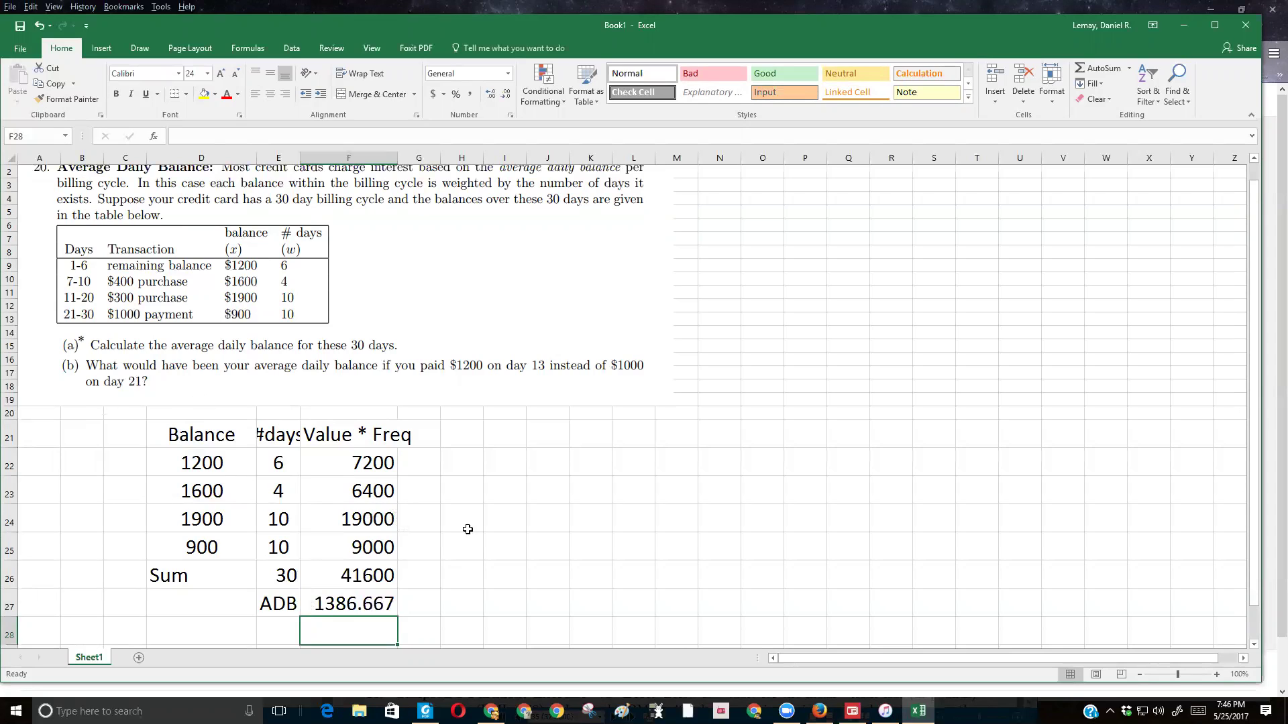
scroll(422, 560, up, 1)
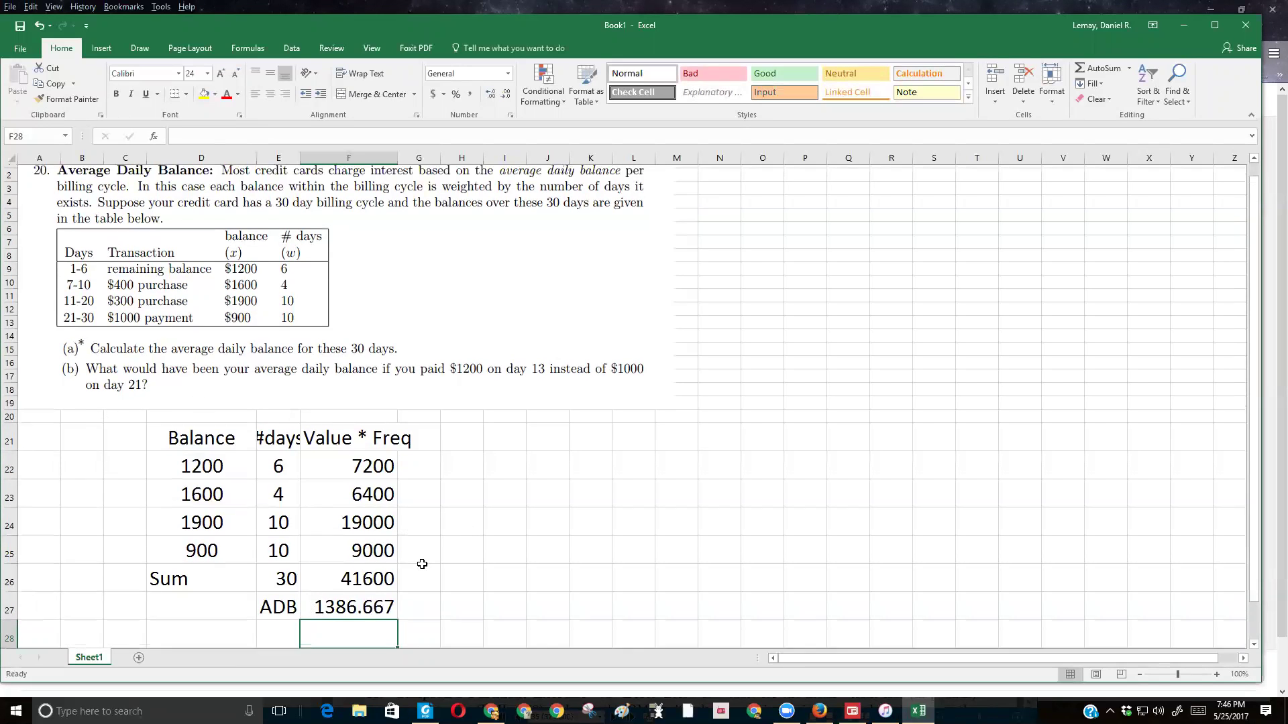